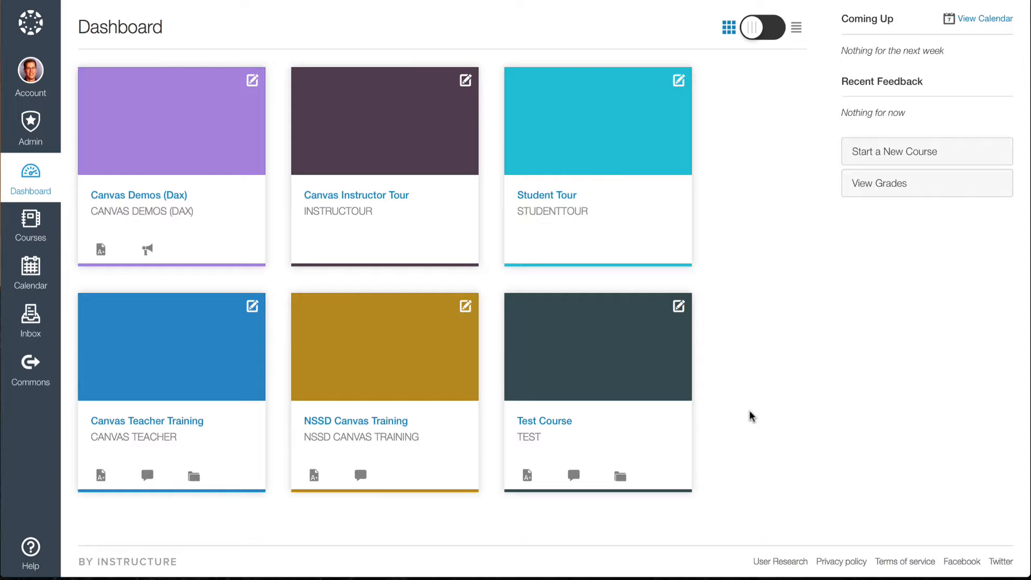
Open the Test course's modules and add a new module named Unit 1.
click(596, 353)
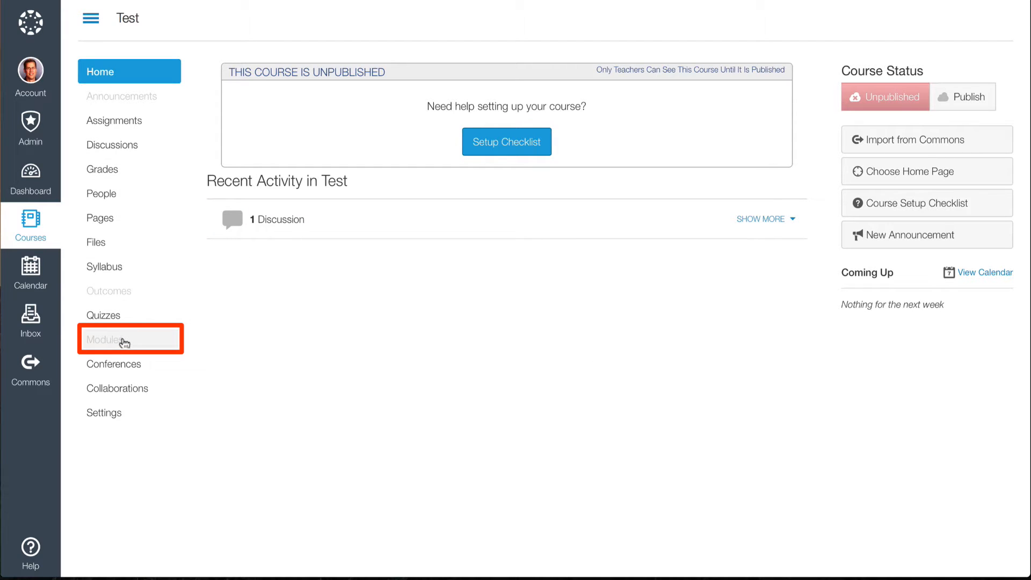
click(124, 342)
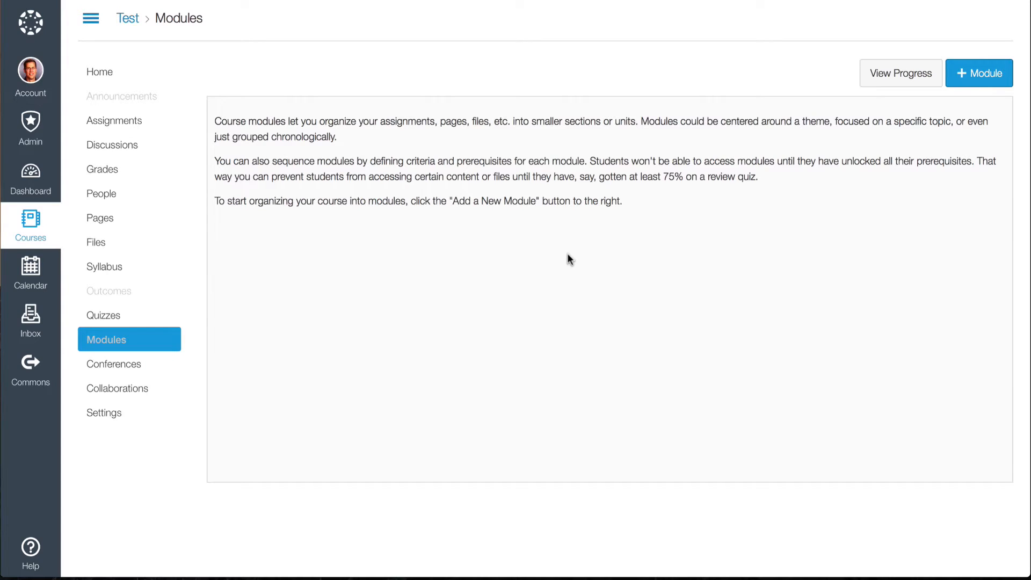
click(982, 77)
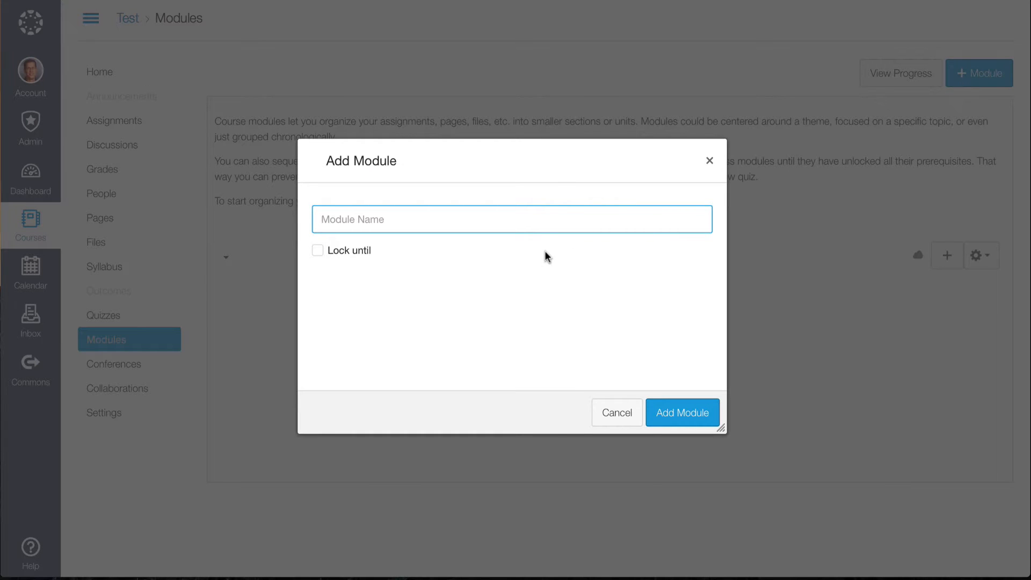
text(Unit 1)
click(693, 419)
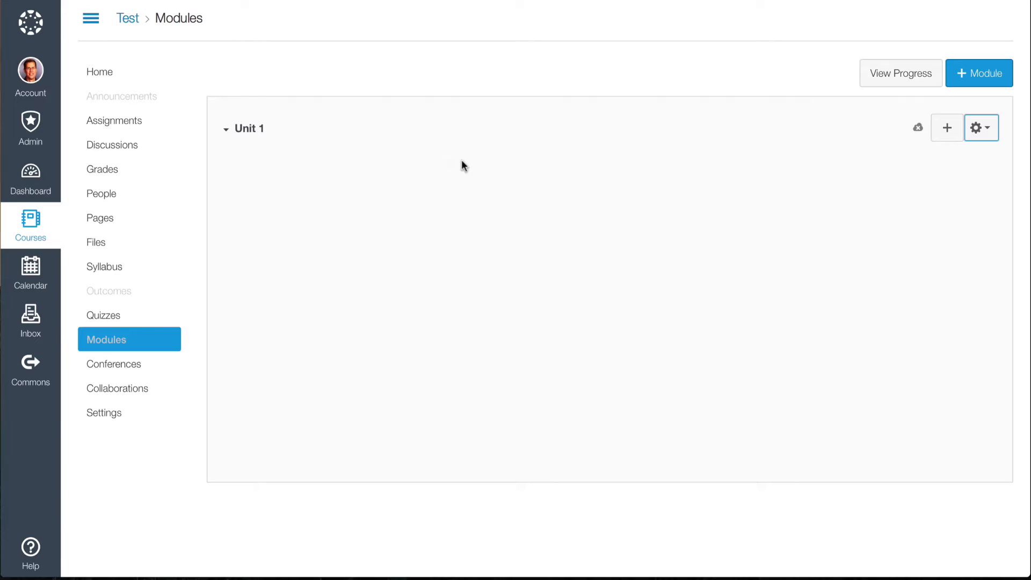
Add the assignments Journal Entry 1-1, Journal Entry 1-2 and Unit 1-1 Assignment to the Unit 1 module together, without indentation.
click(948, 129)
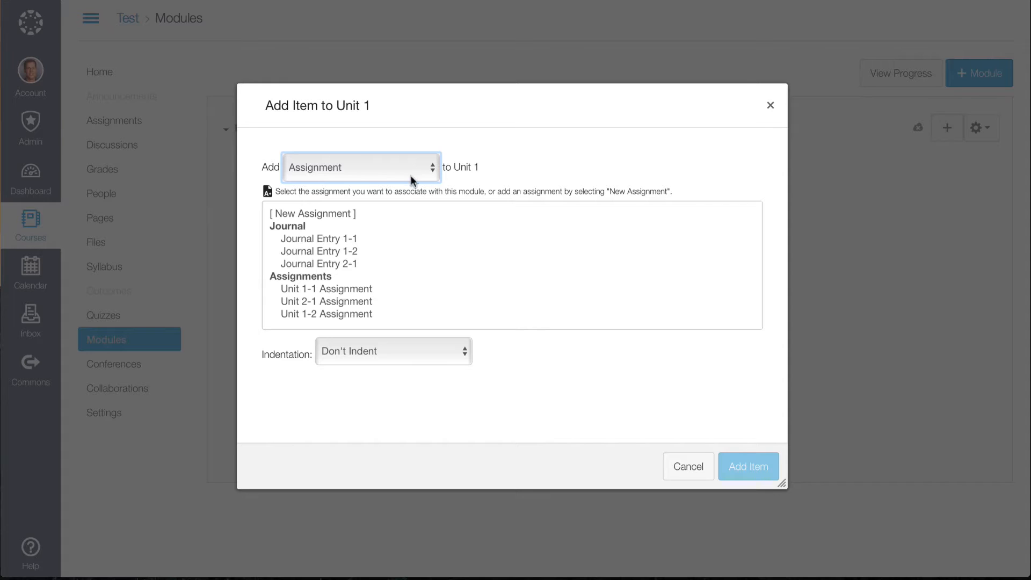
click(434, 163)
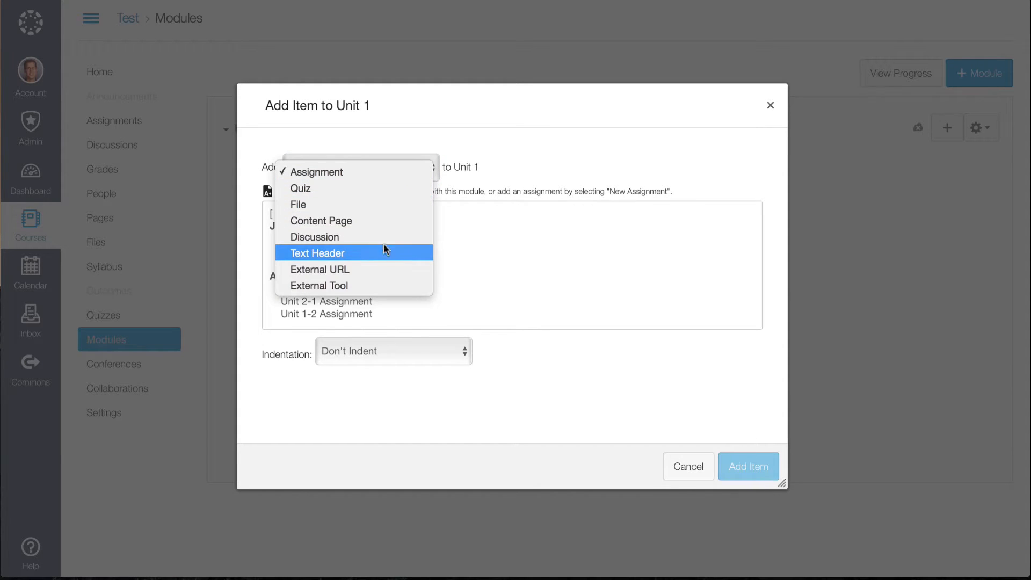
click(353, 171)
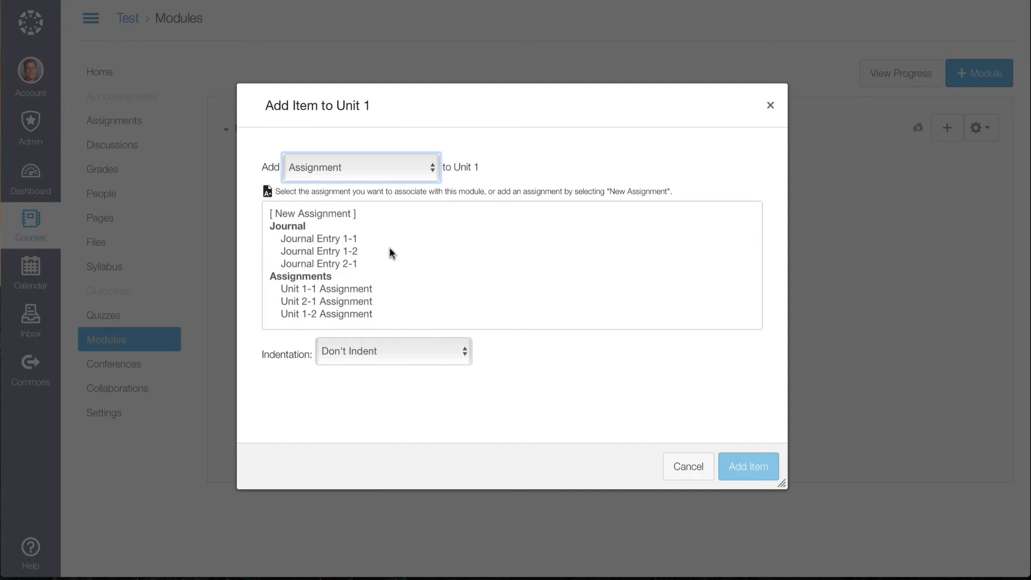
click(301, 241)
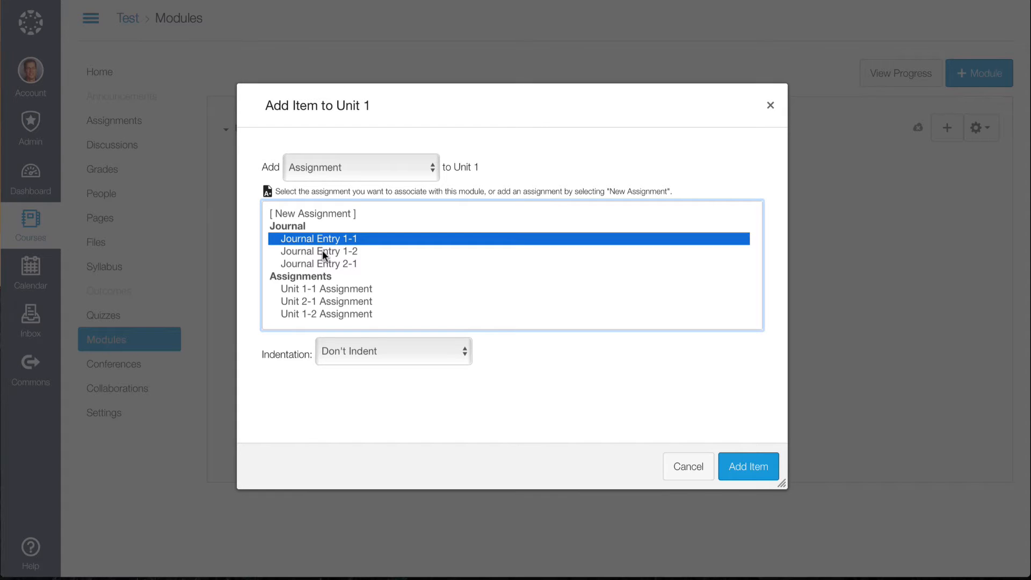
shift+click(322, 250)
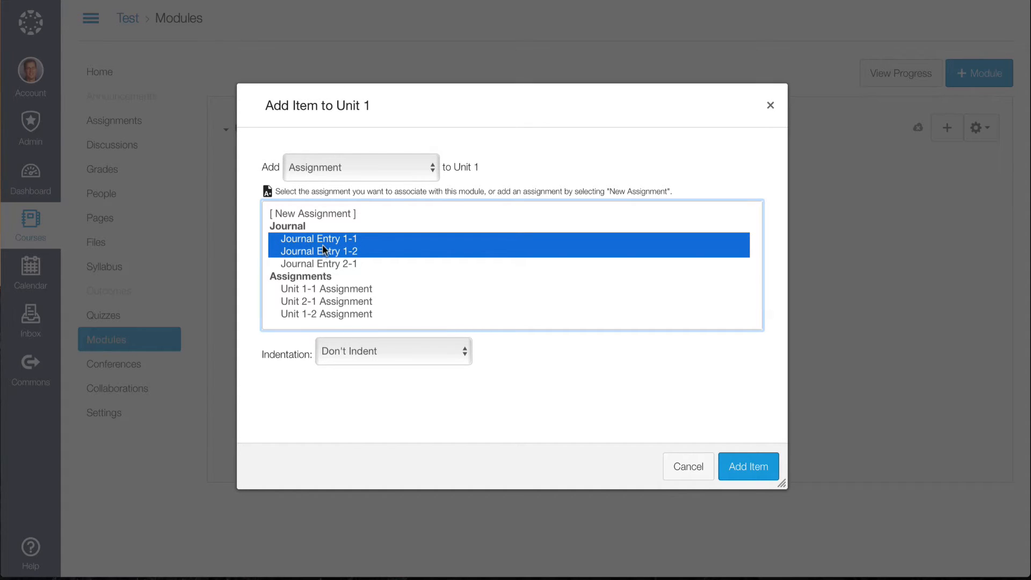
click(323, 241)
click(337, 248)
click(329, 240)
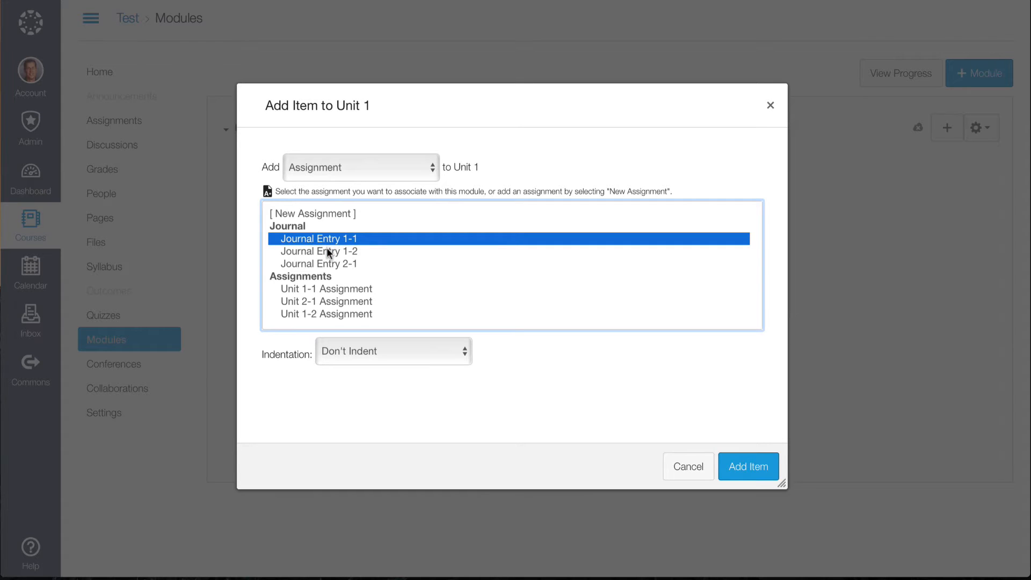
shift+click(329, 251)
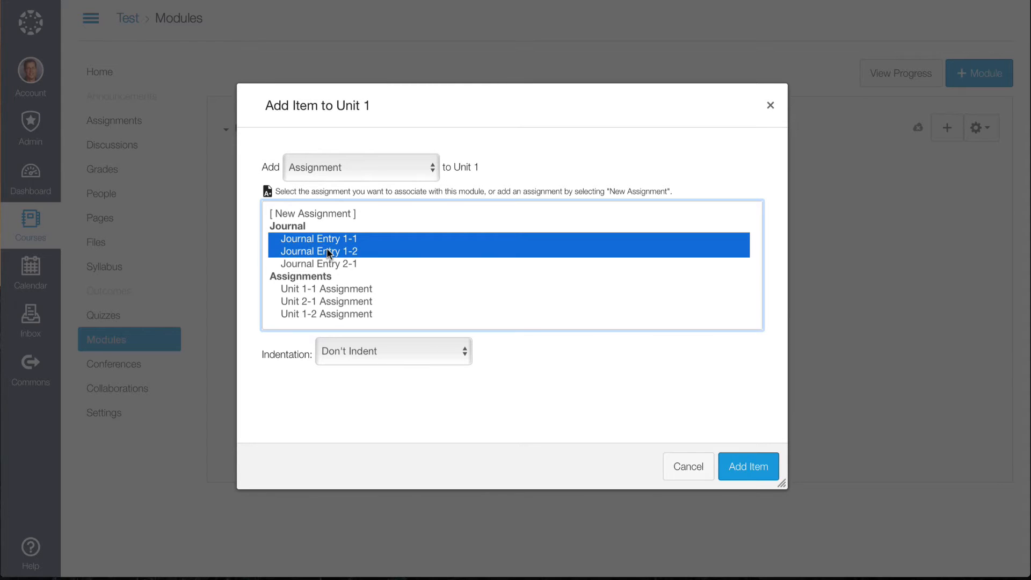
super+click(334, 289)
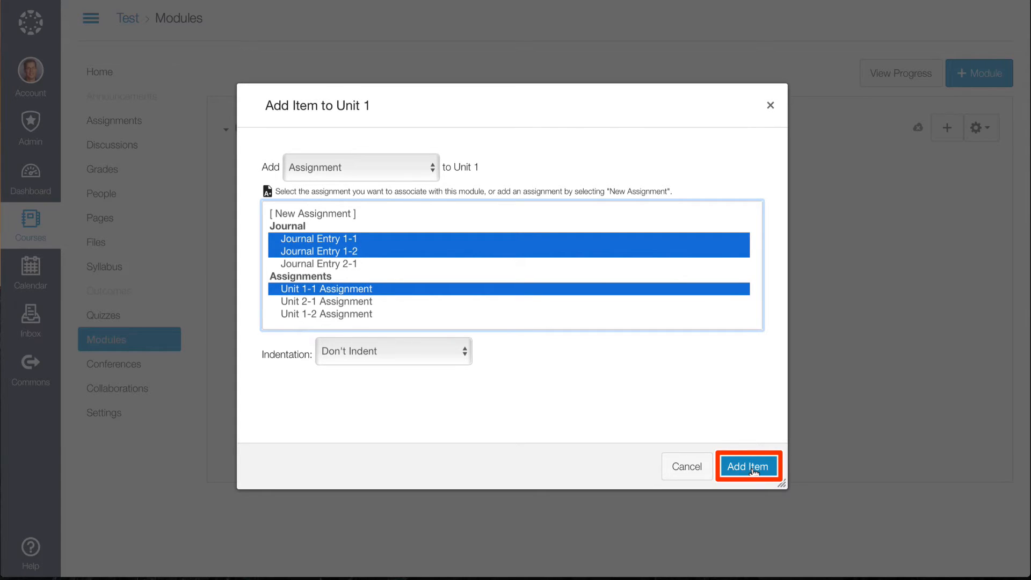
click(752, 467)
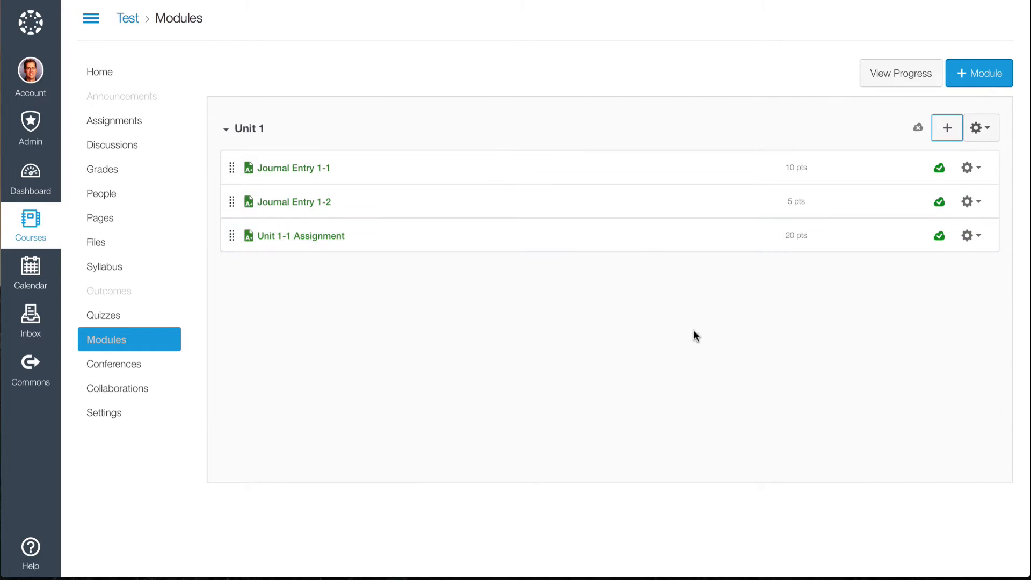
Add the existing quiz My First Quiz to the Unit 1 module.
click(947, 128)
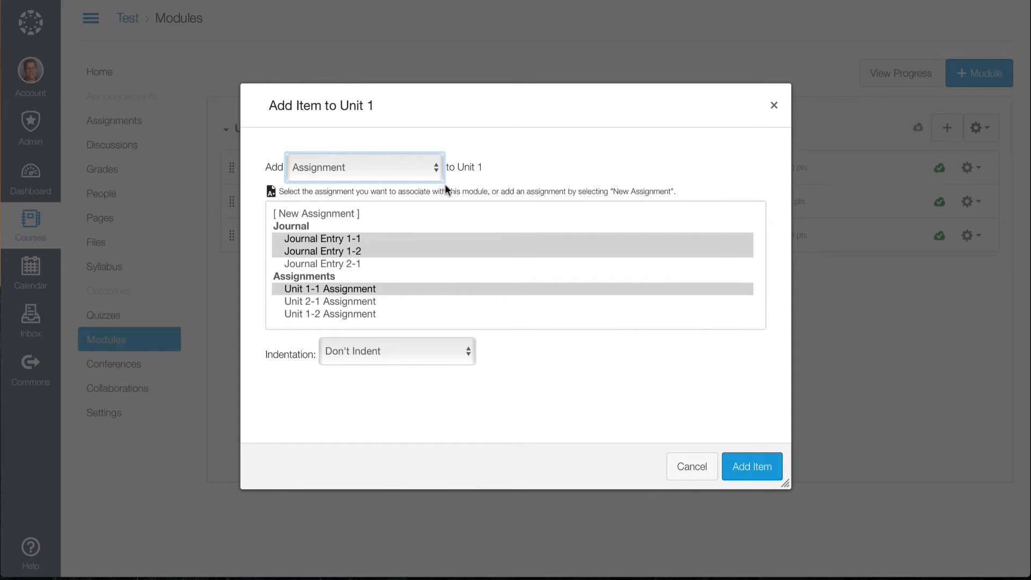
click(429, 173)
click(379, 187)
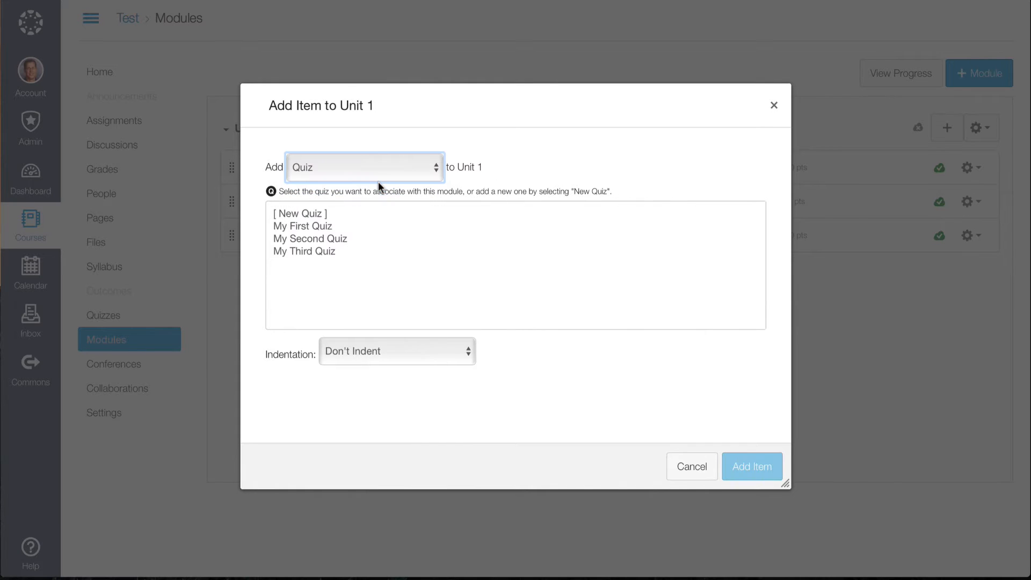
click(317, 225)
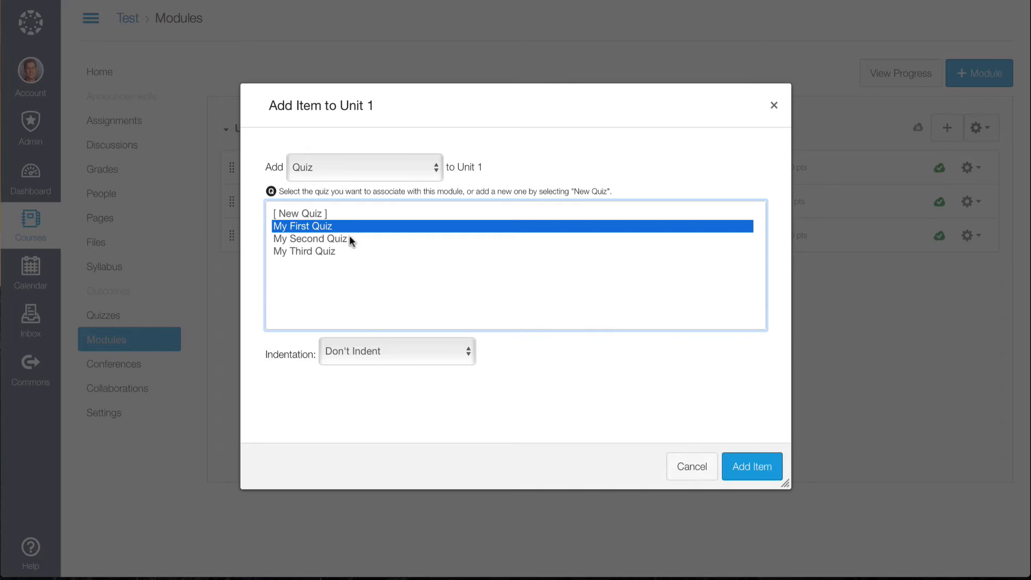
click(754, 468)
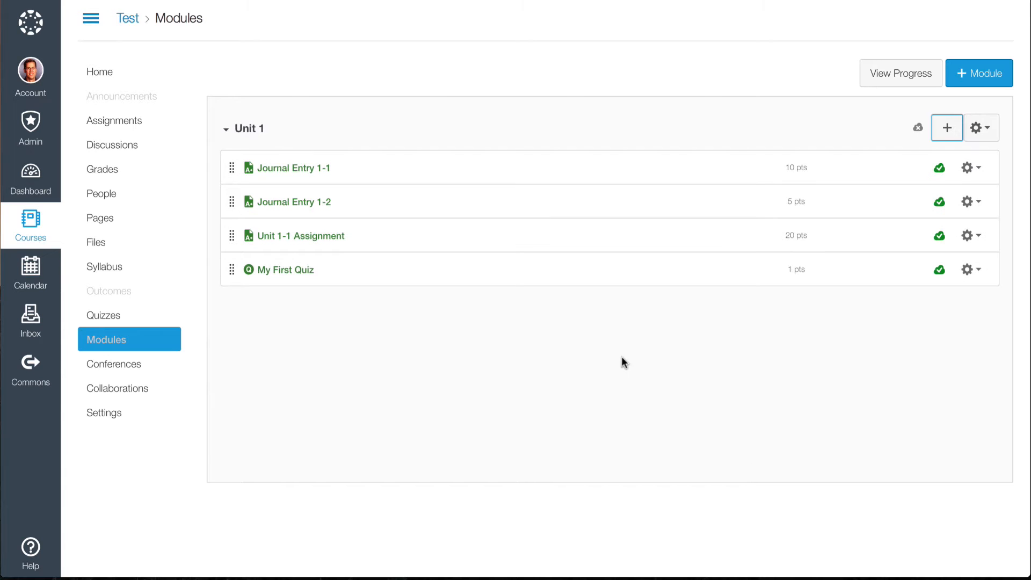
Add the existing discussion My First Discussion to the Unit 1 module.
click(947, 129)
click(416, 163)
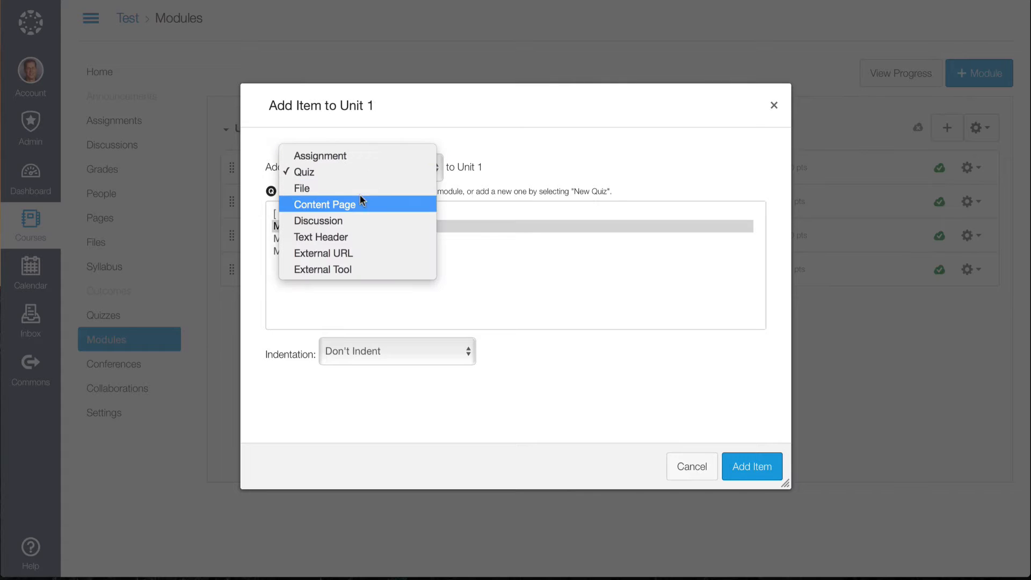
click(360, 217)
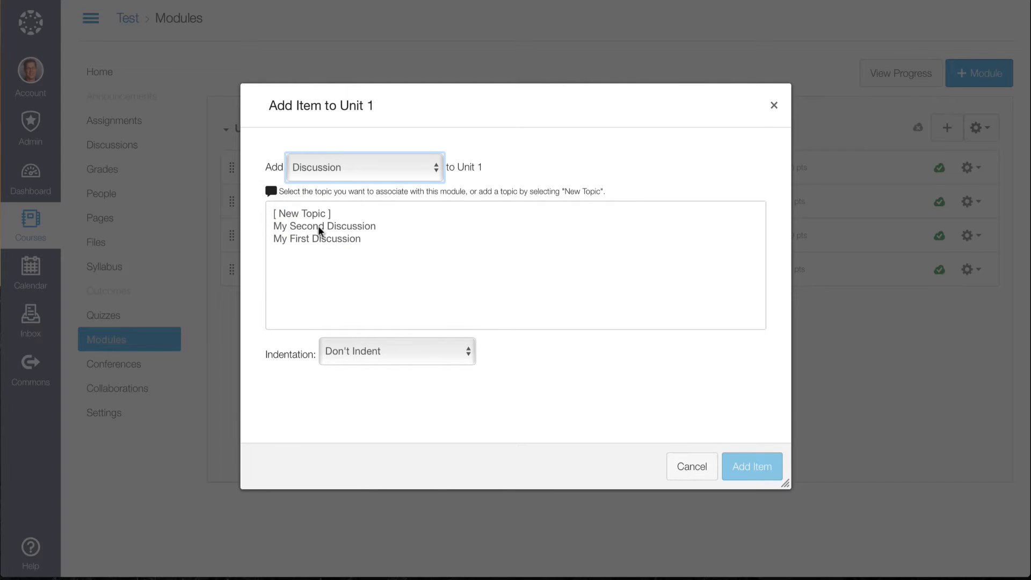
click(331, 237)
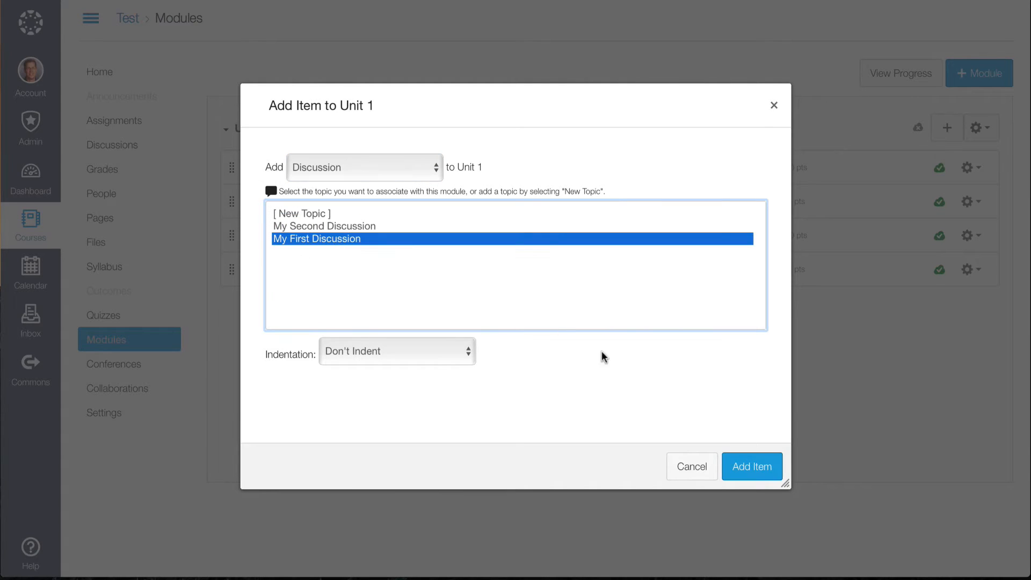
click(748, 467)
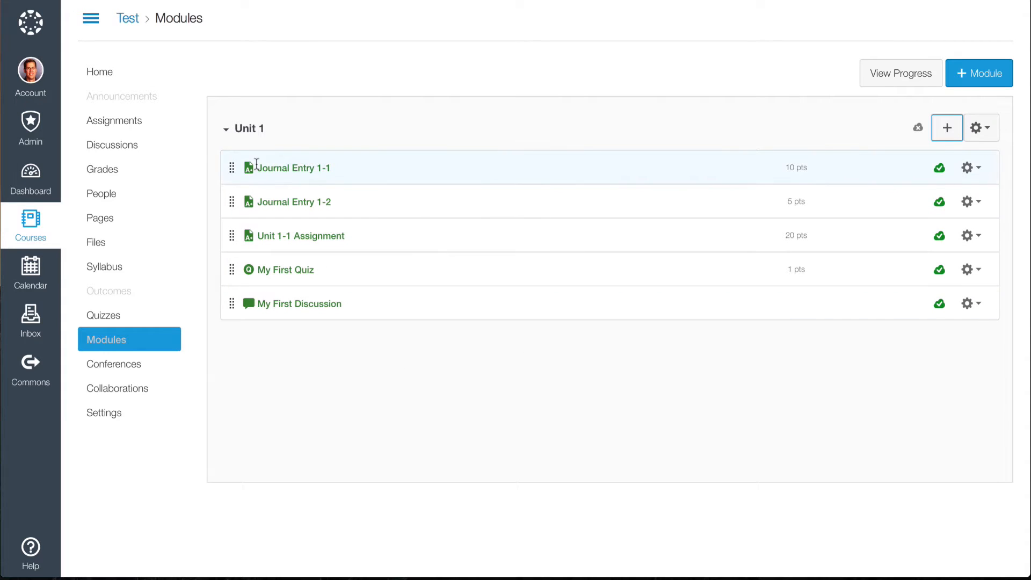
Reorder Unit 1 by moving My First Discussion to the first position and Journal Entry 1-2 below Unit 1-1 Assignment.
click(227, 131)
click(227, 132)
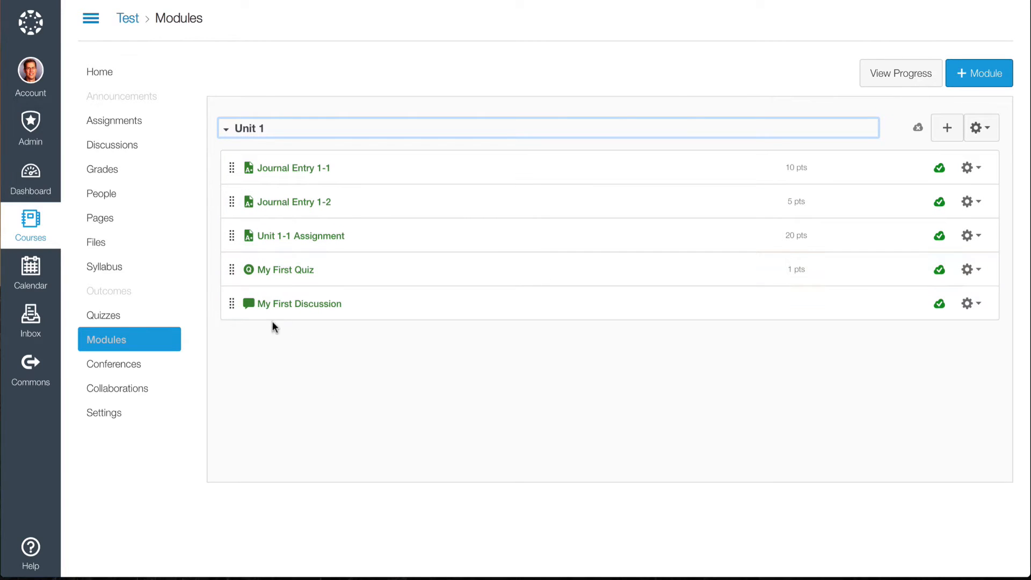
drag(232, 303, 226, 163)
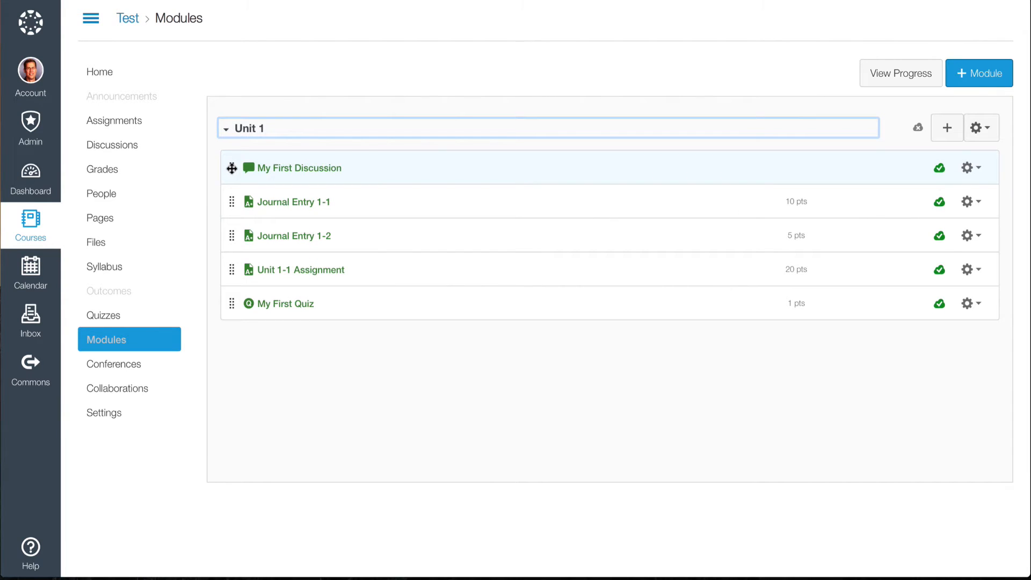
drag(230, 233, 232, 269)
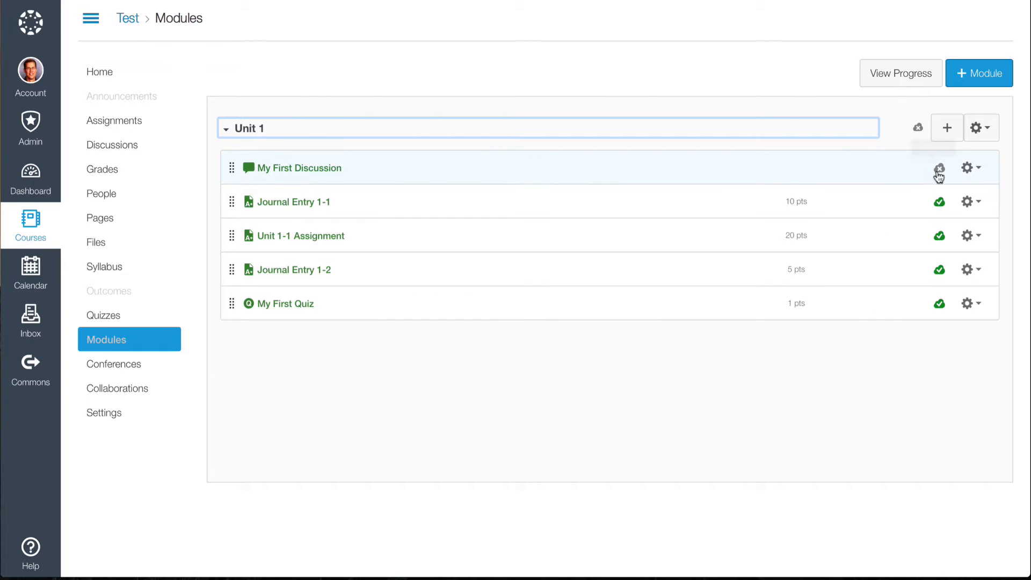
Publish the Unit 1 module.
click(920, 130)
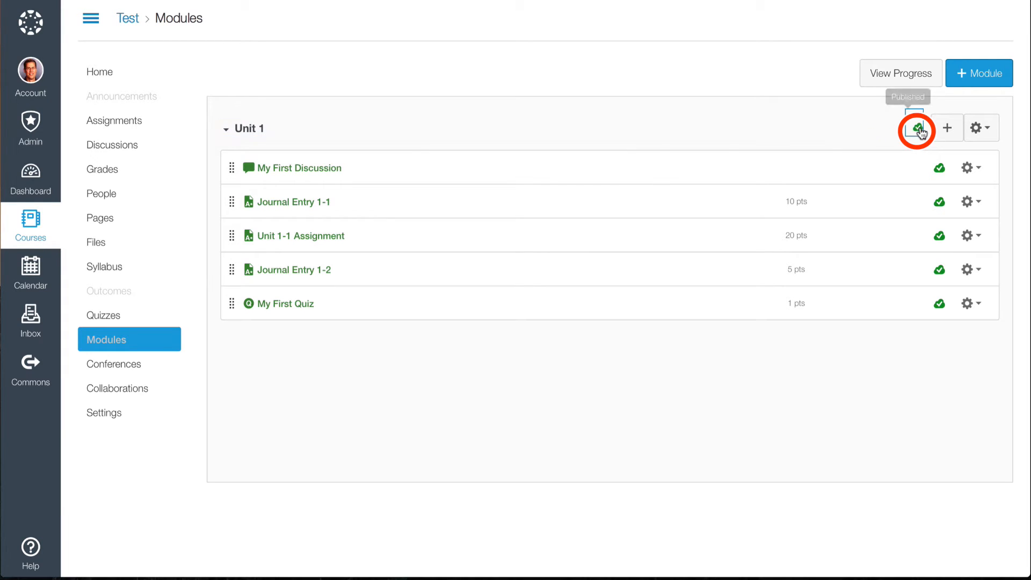
click(722, 138)
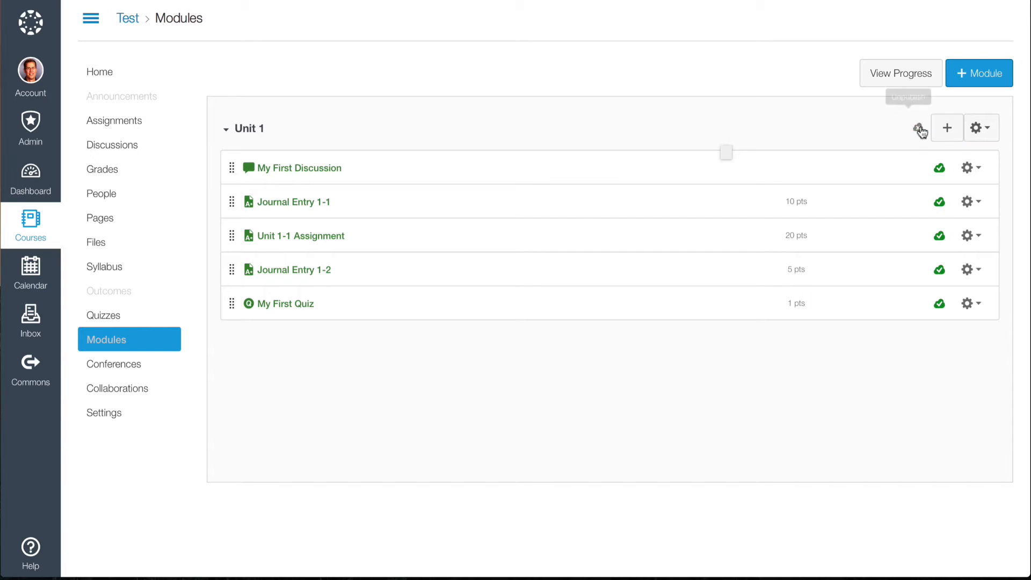
Open the Unit 1 module's settings for editing and enable the Lock until option.
click(987, 130)
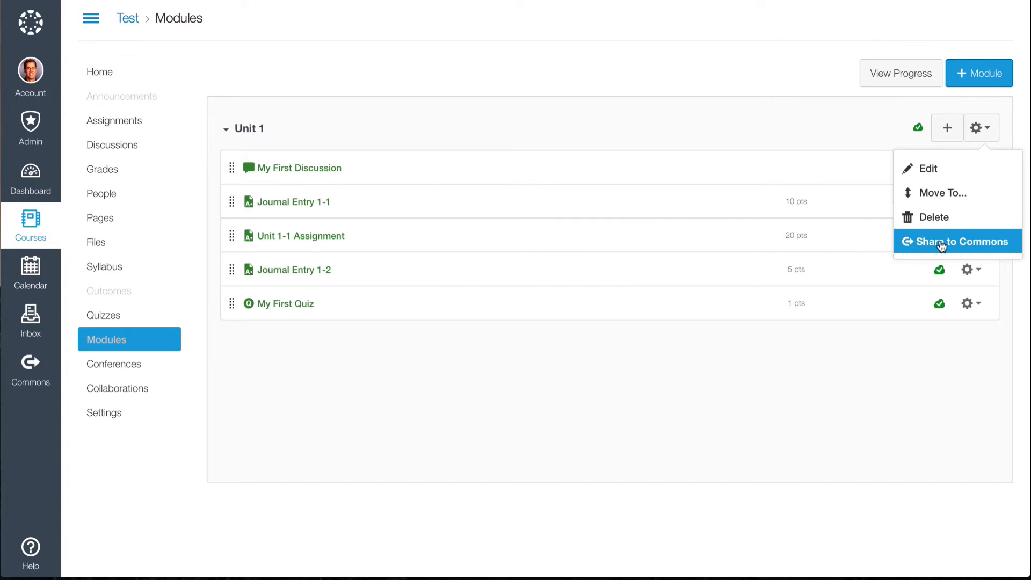
click(929, 169)
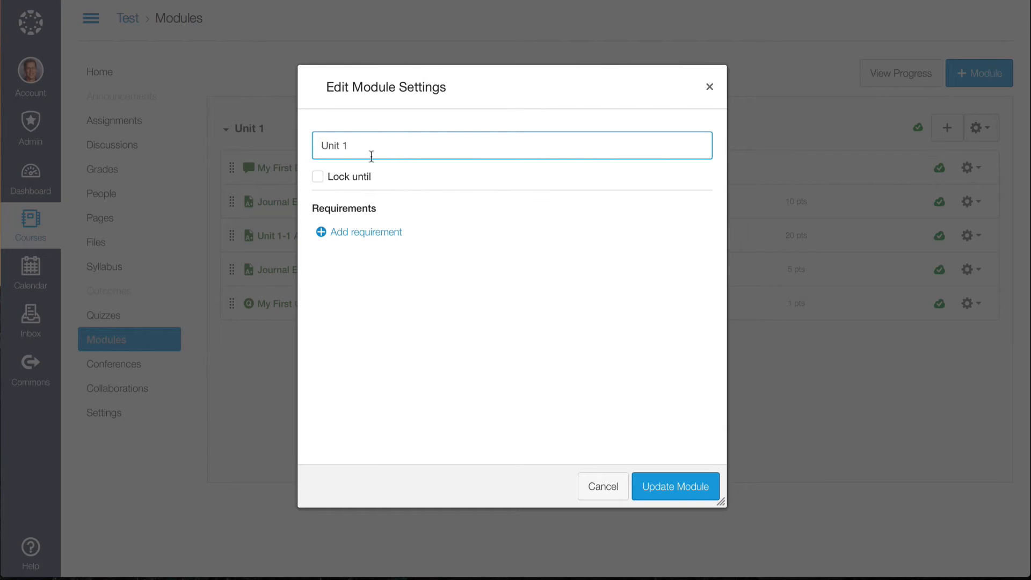
click(317, 177)
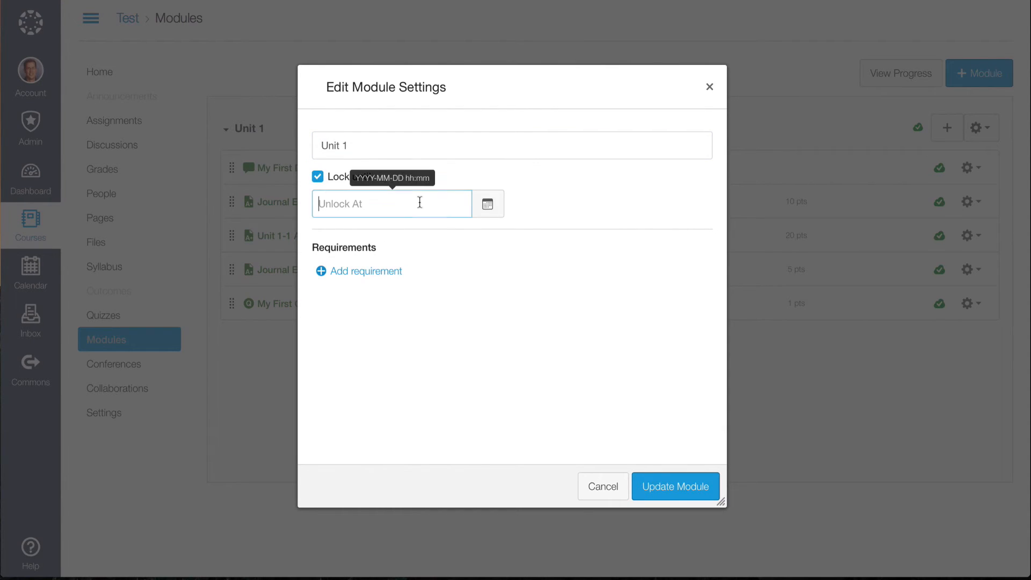
click(424, 205)
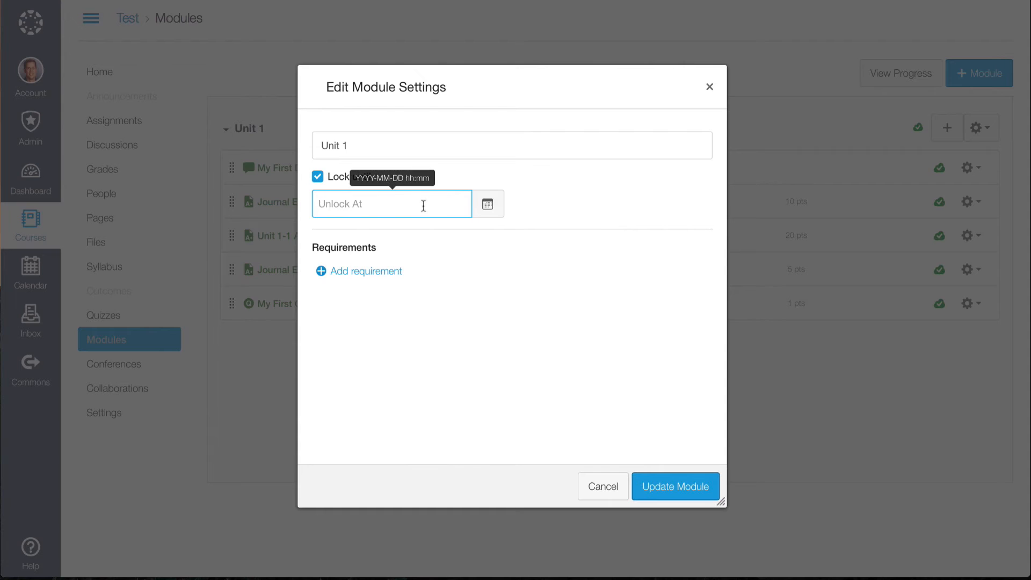
Try requirements for Unit 1 to view My First Discussion and score at least 1 on My First Quiz, and cancel the settings changes.
click(369, 273)
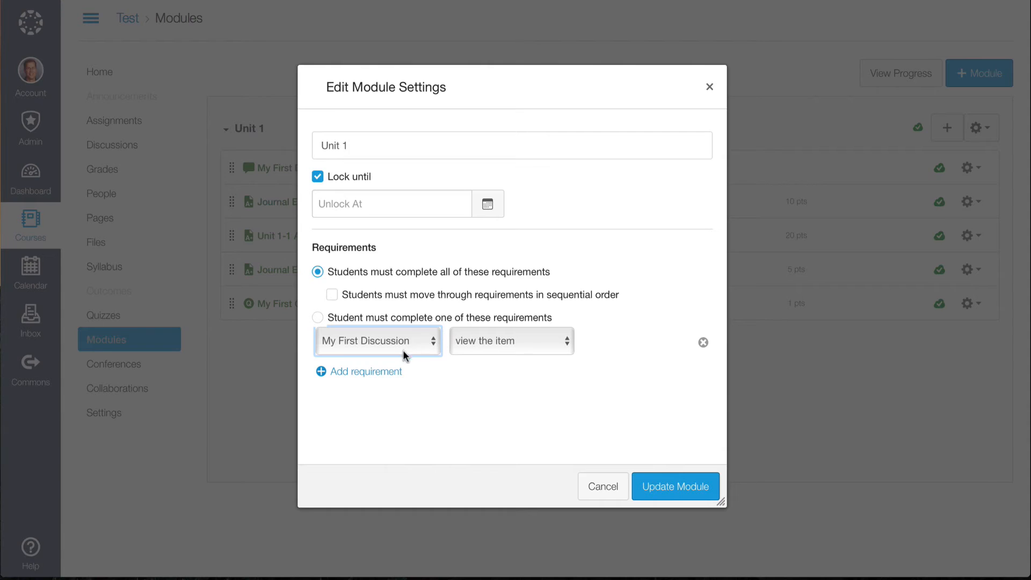
click(384, 371)
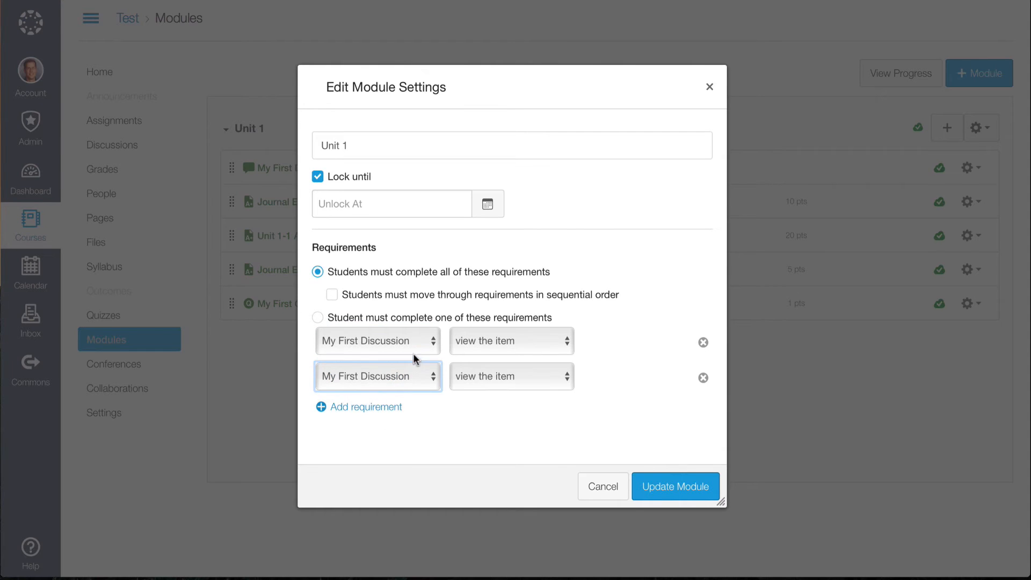
click(424, 338)
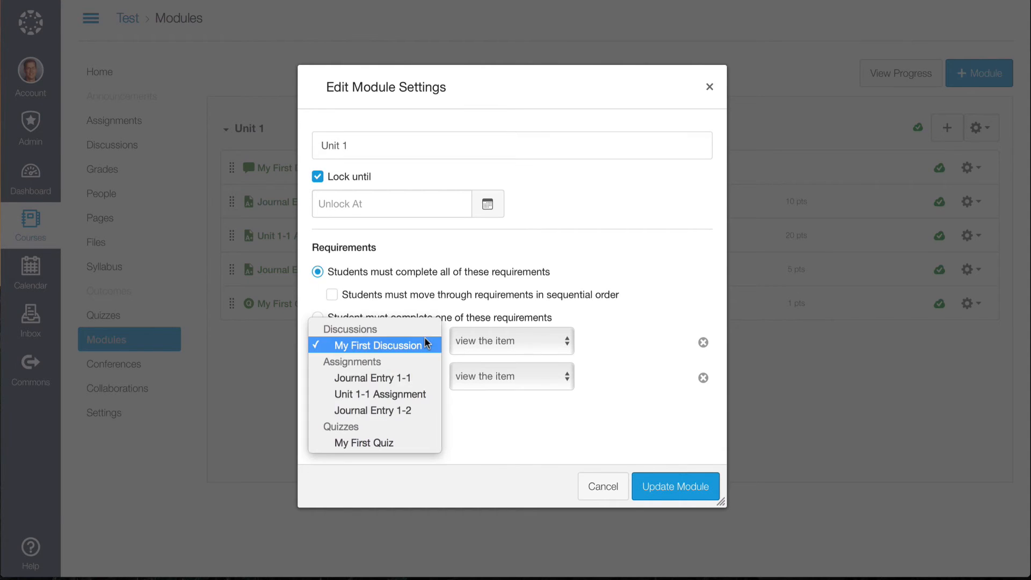
click(378, 442)
click(532, 341)
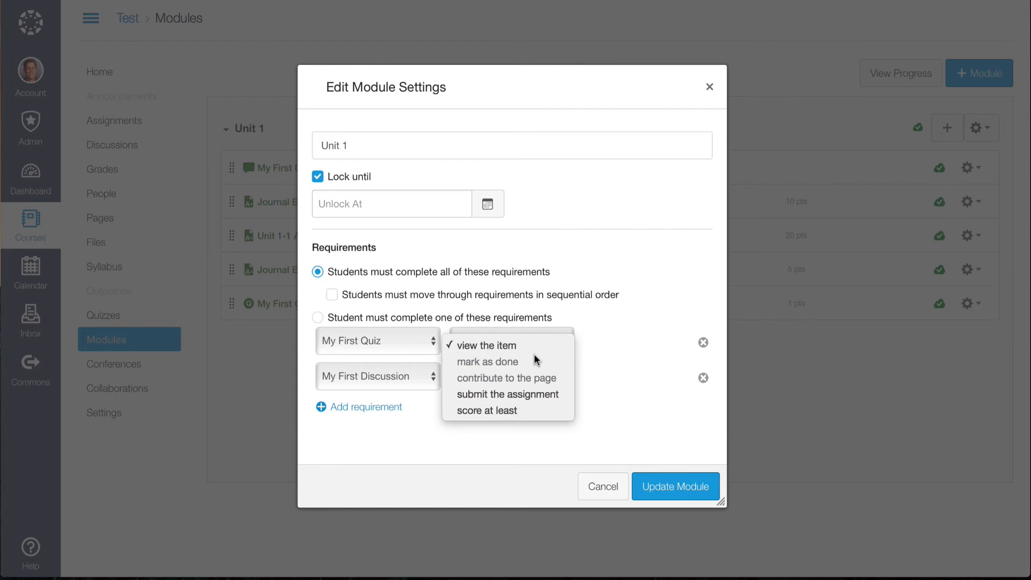
click(500, 410)
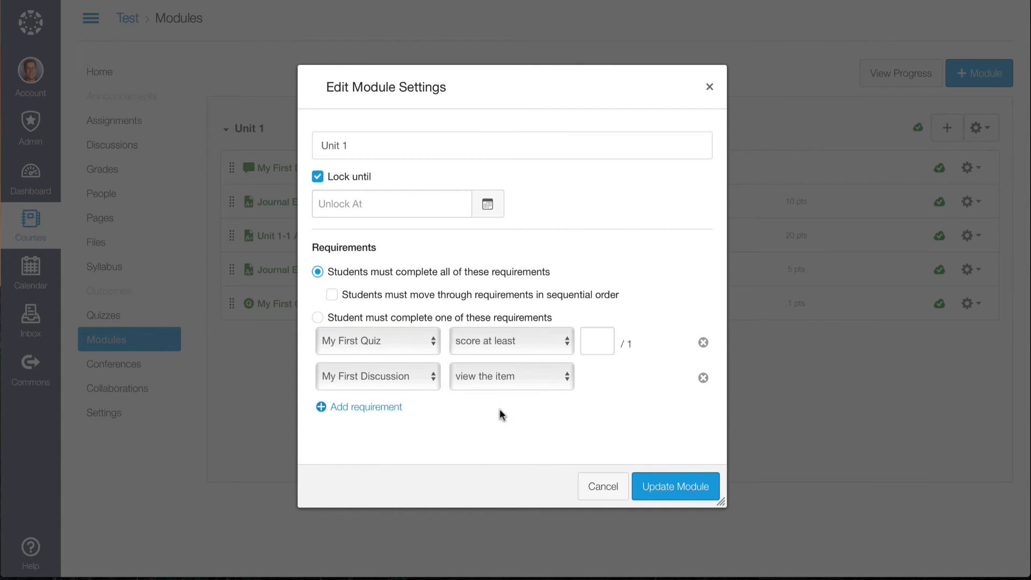
click(599, 340)
text(1)
click(536, 419)
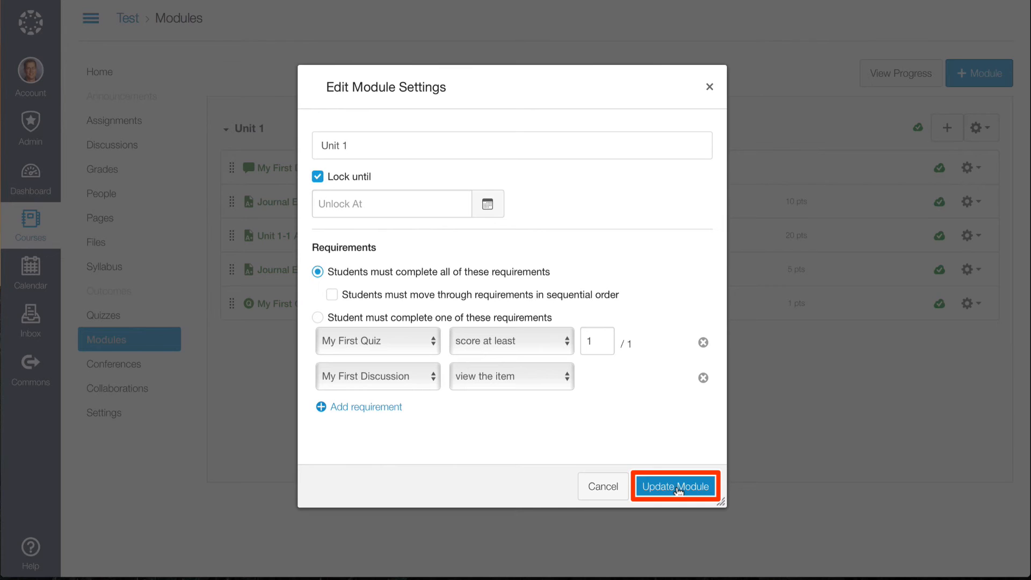
click(604, 487)
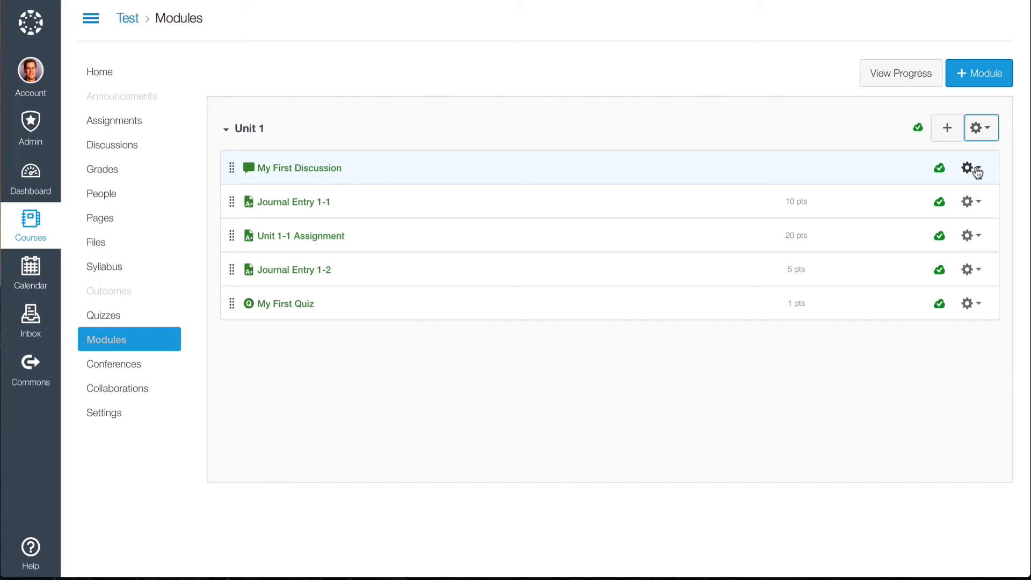
Increase the indent of Journal Entry 1-1 in Unit 1 by one level and decrease it again.
click(971, 272)
click(969, 203)
click(950, 244)
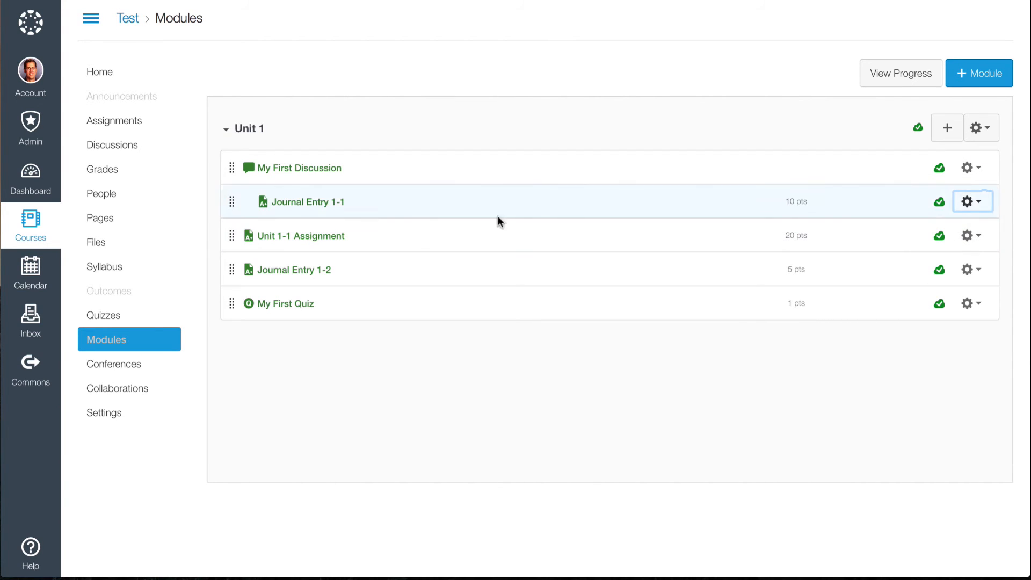
click(401, 396)
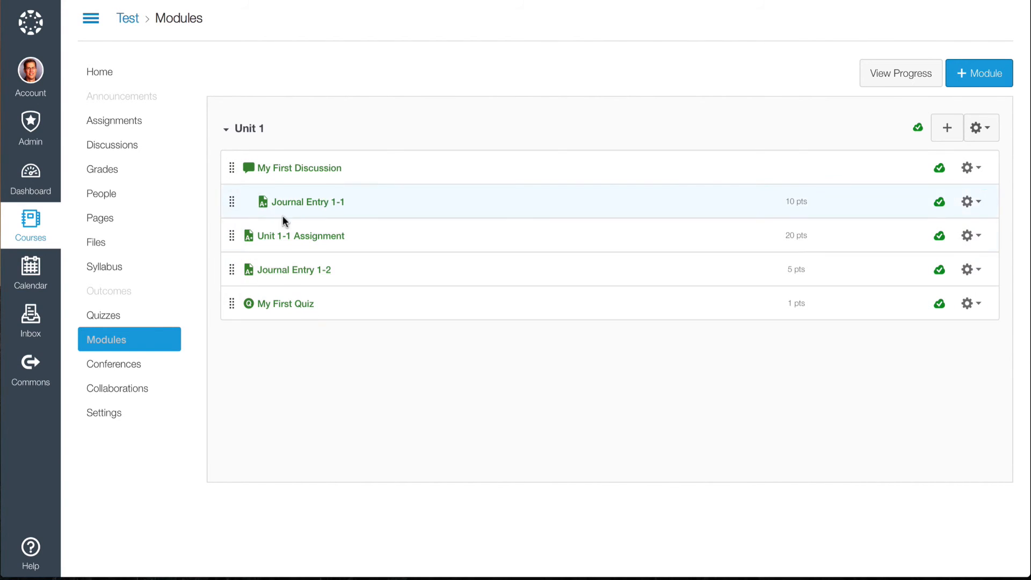
click(970, 203)
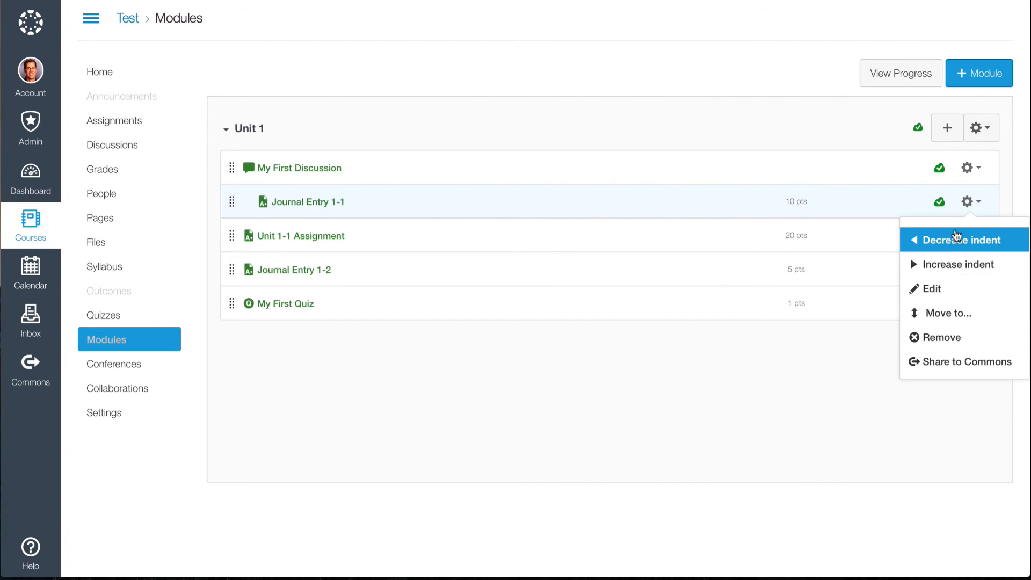
click(957, 252)
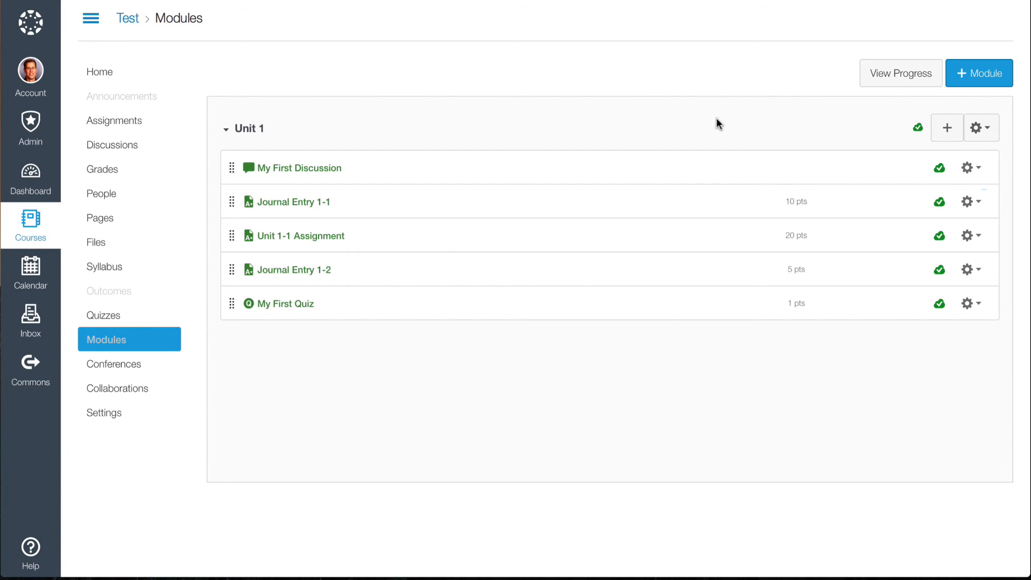
Create a module named Unit 2 with Unit 1 as its prerequisite.
click(986, 78)
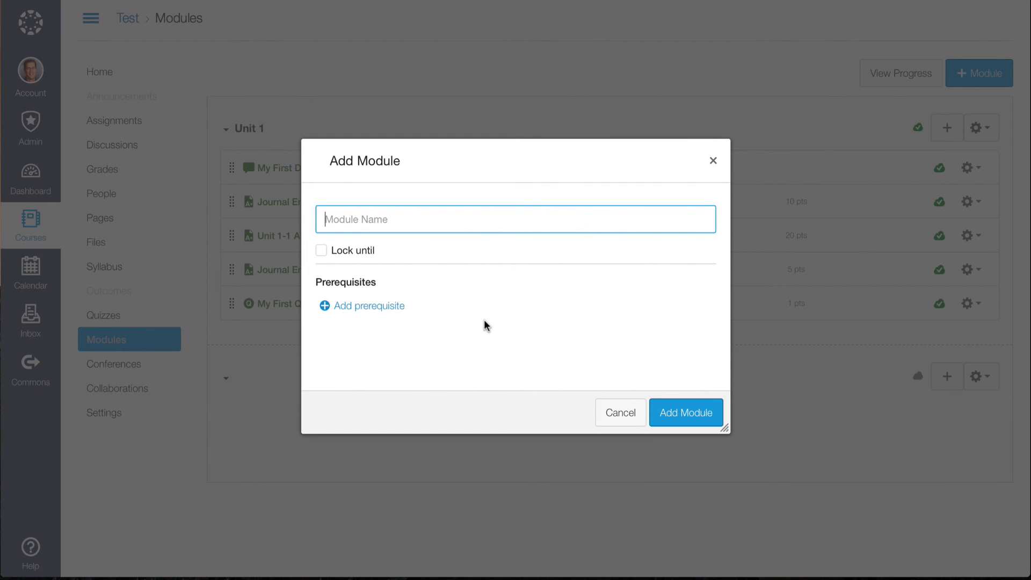
text(Unit 2)
click(342, 305)
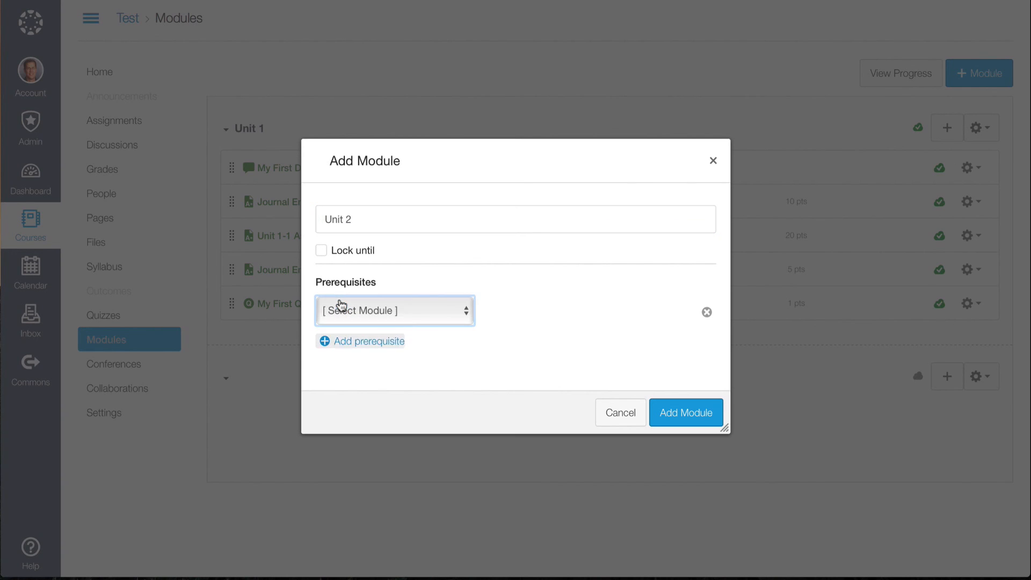
click(339, 303)
click(390, 331)
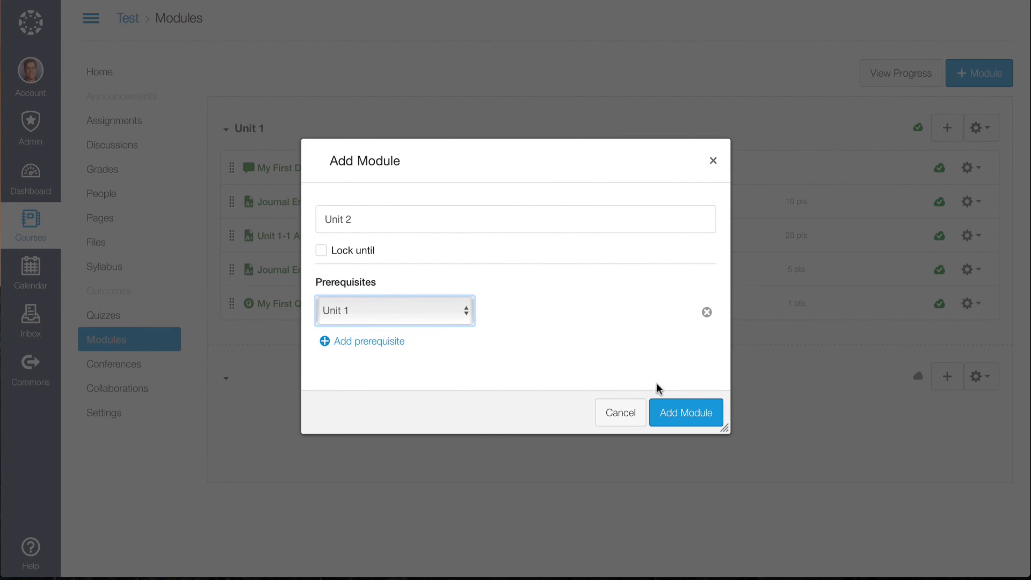
click(687, 414)
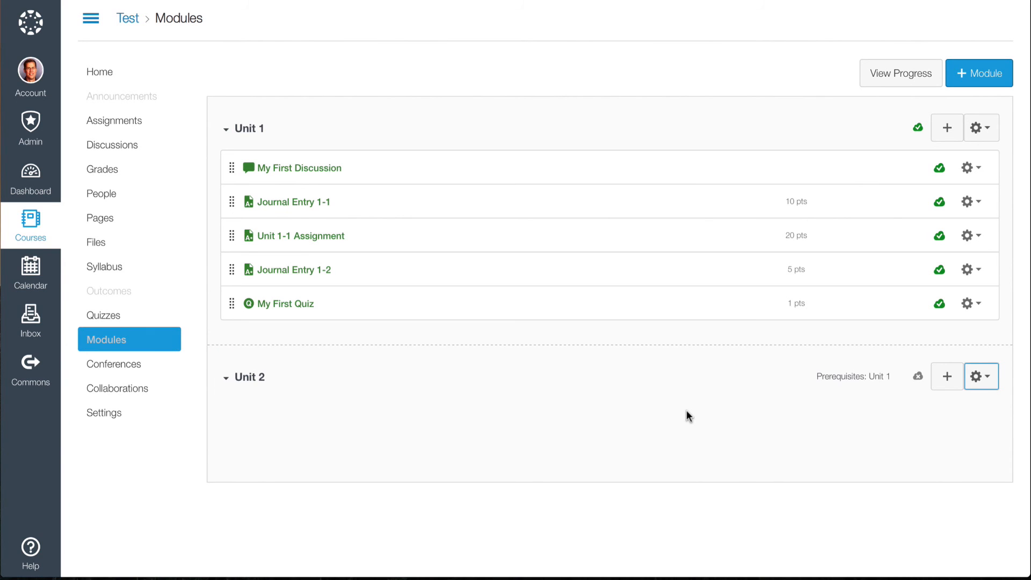
Add My Second Discussion, Journal Entry 2-1, Unit 2-1 Assignment and My Second Quiz to the Unit 2 module.
click(948, 379)
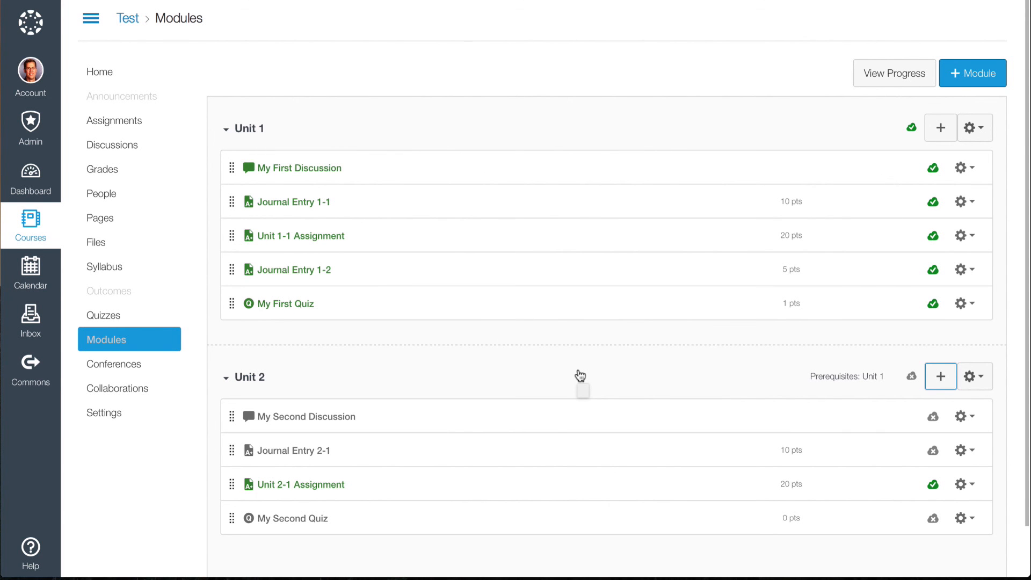
Publish the Unit 2 module and its items My Second Quiz, Journal Entry 2-1 and My Second Discussion.
scroll(568, 447, down, 2)
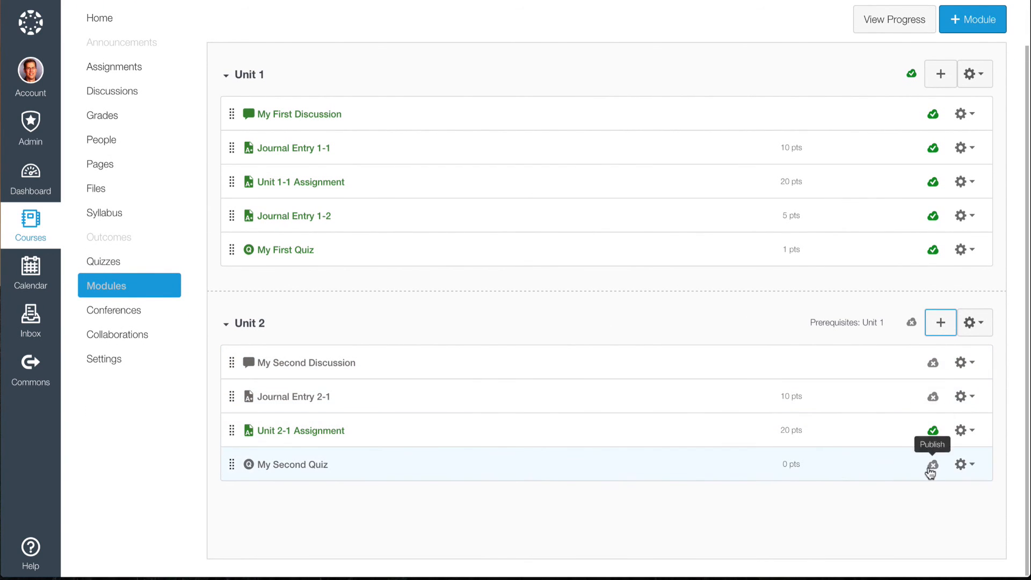
click(913, 324)
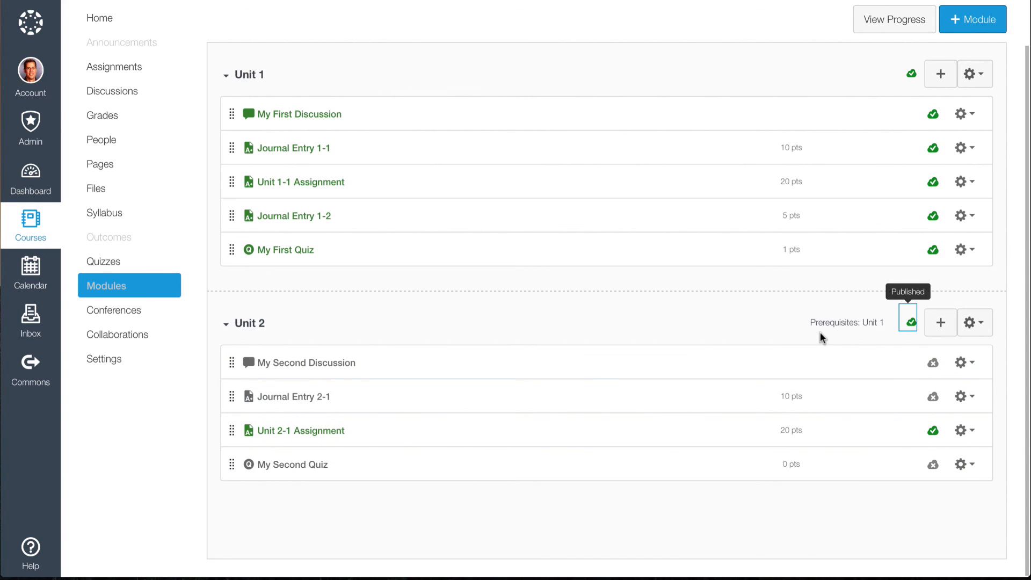
click(933, 465)
click(934, 398)
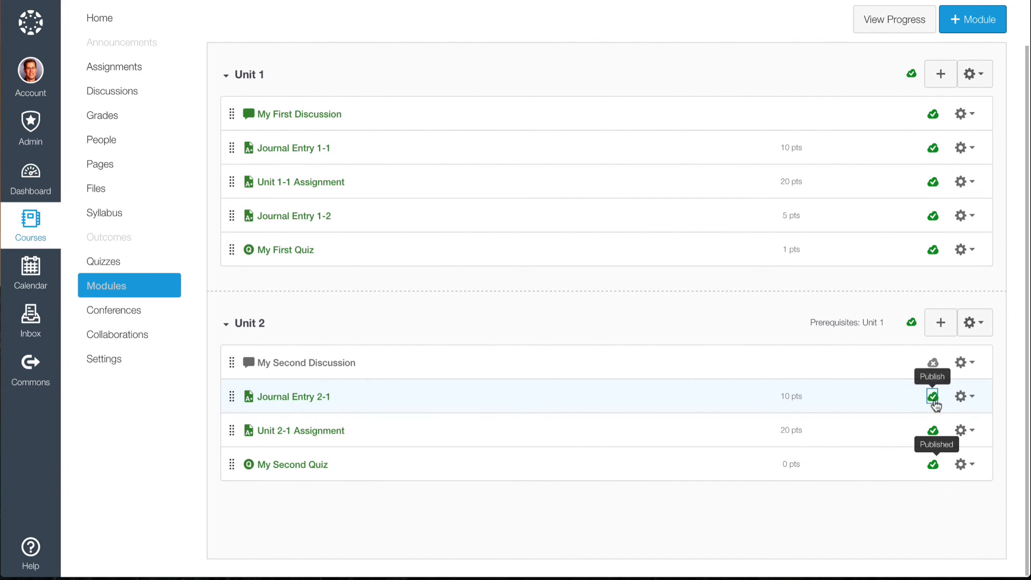
click(933, 363)
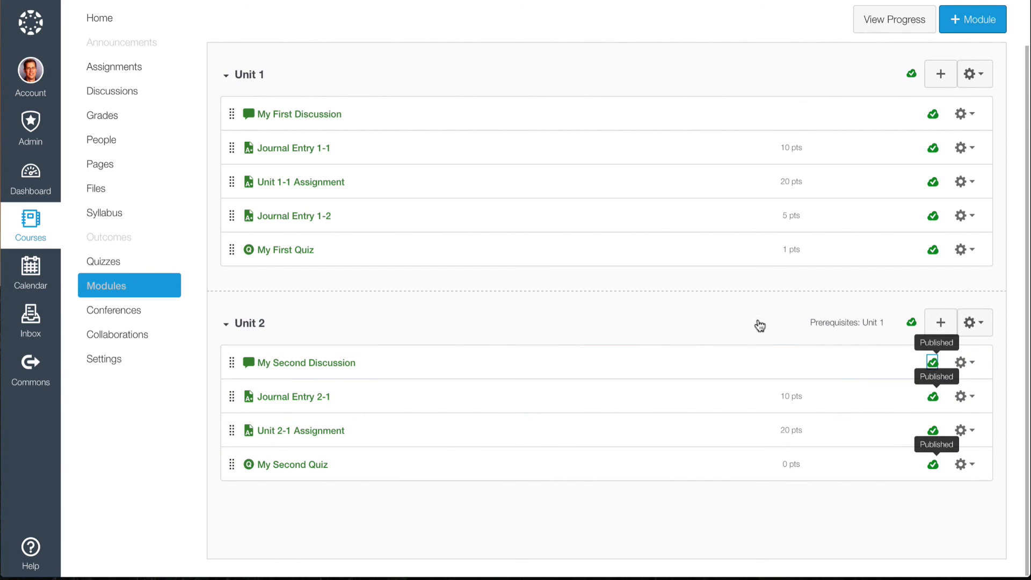